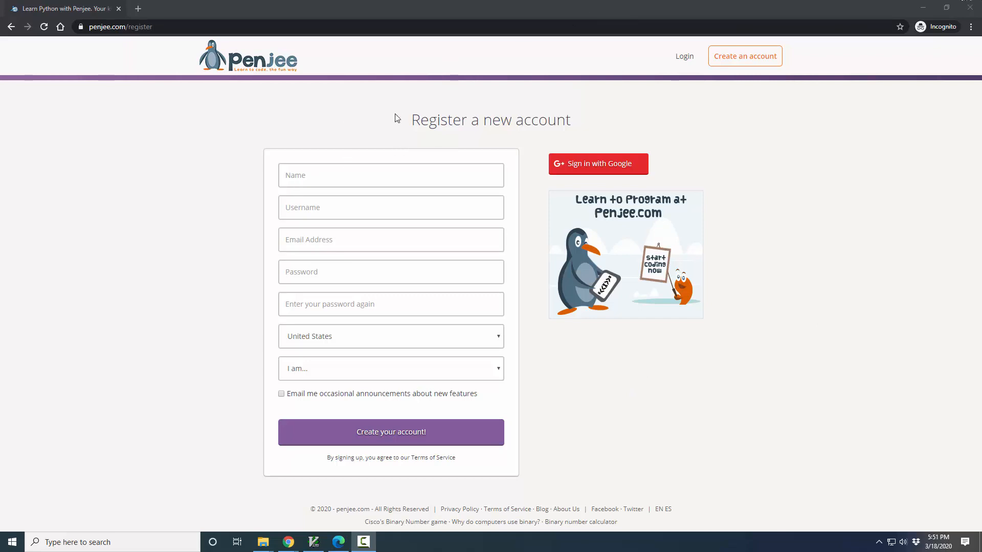
Step: Set the account type on the registration form to "I am a teacher" and close the registration page
double_click(135, 27)
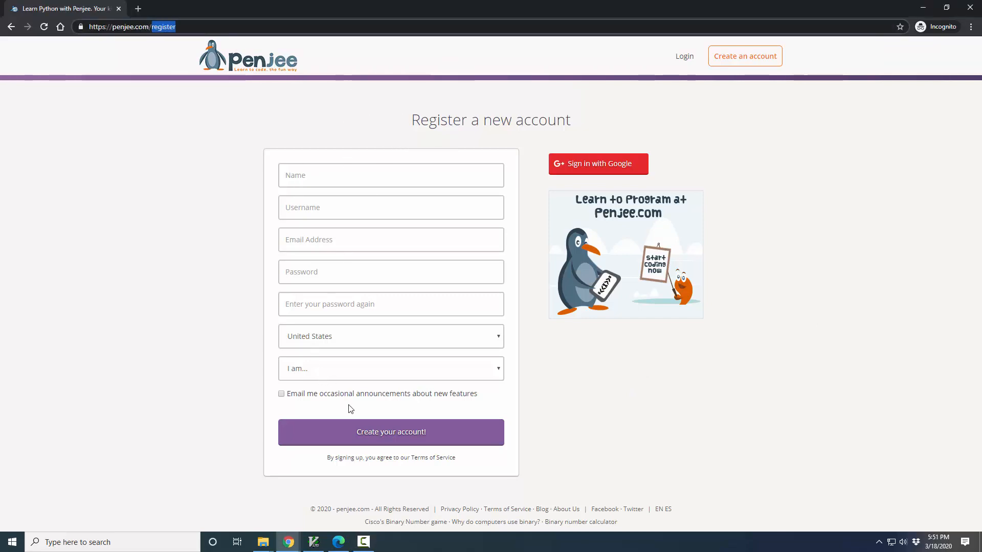
left_click(388, 375)
left_click(371, 398)
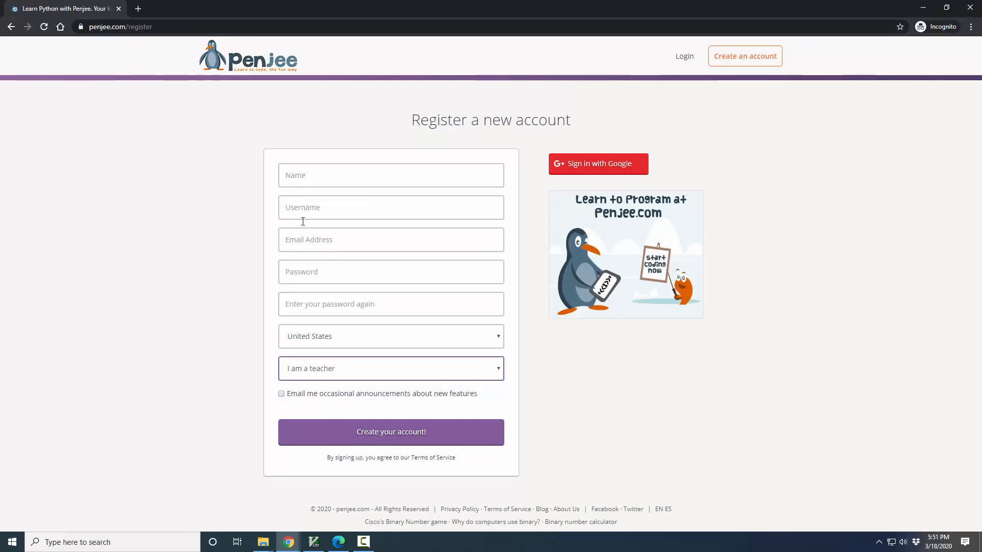
left_click(328, 377)
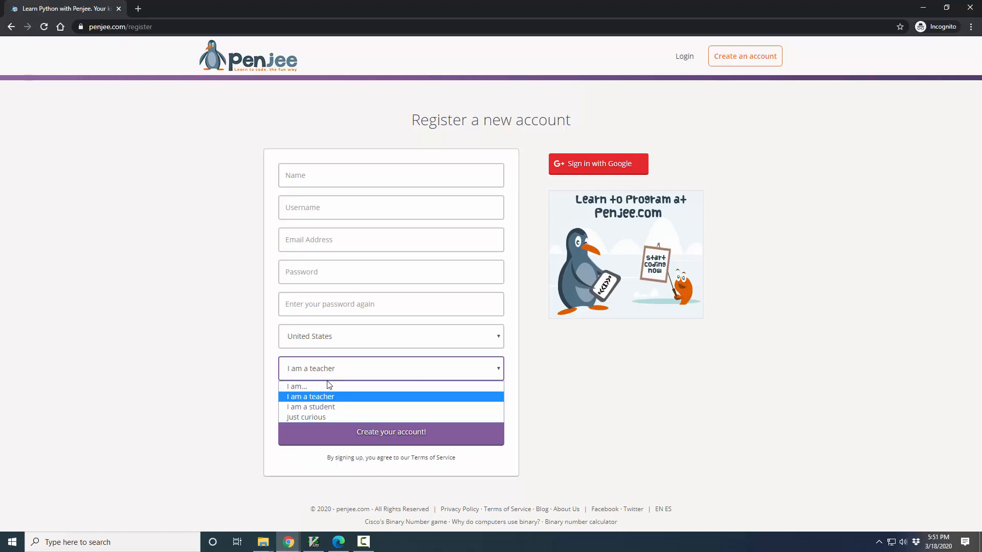
left_click(321, 395)
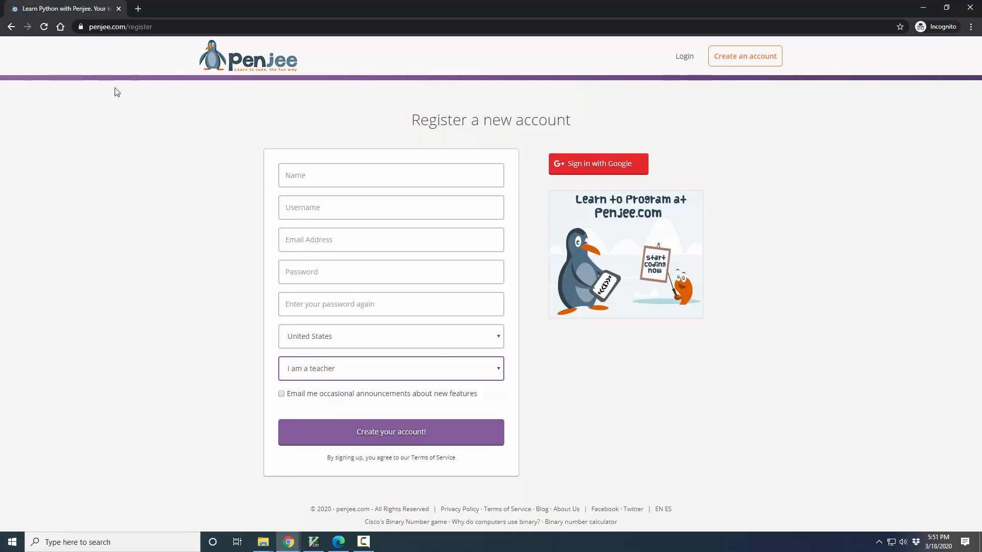
left_click(118, 9)
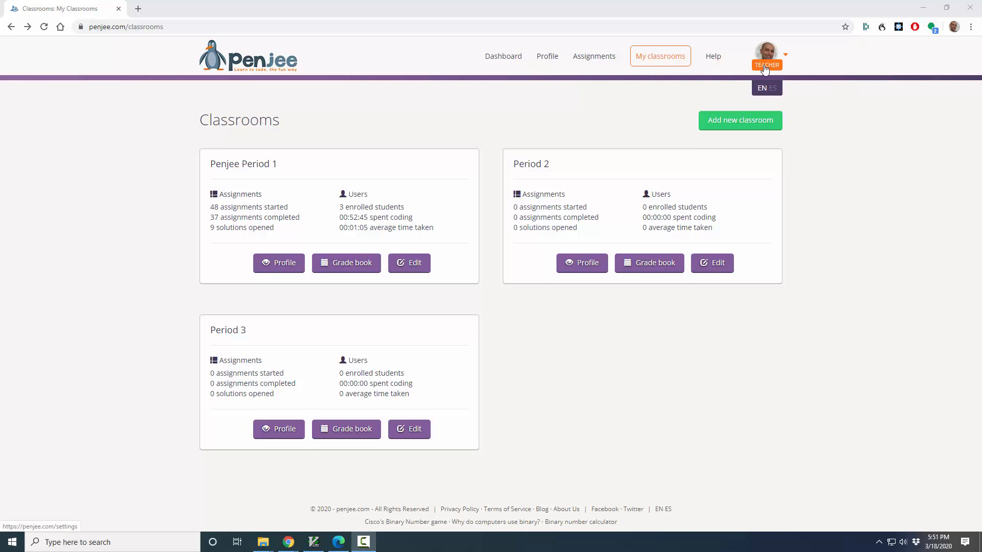
Step: View the teacher account's options and the My classrooms page
left_click(784, 56)
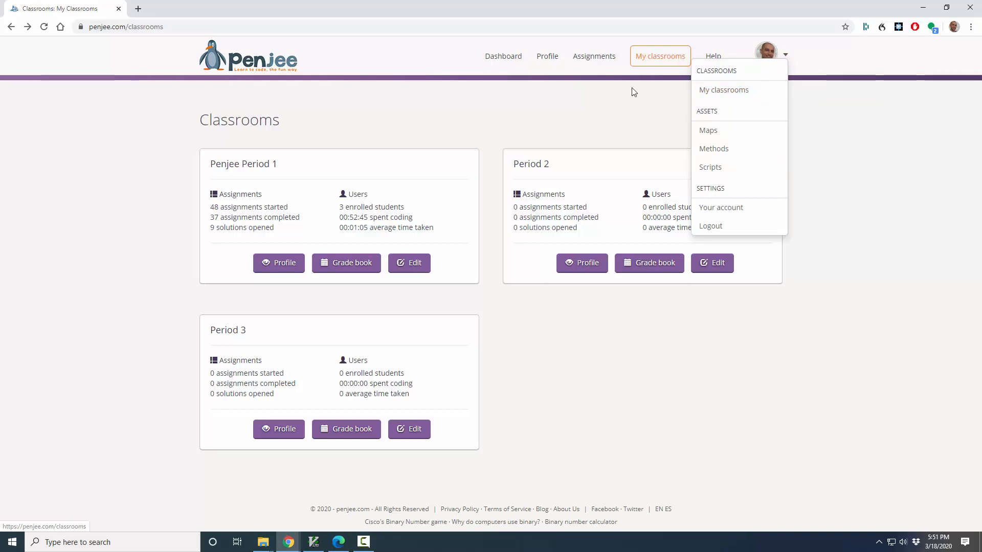
left_click(665, 60)
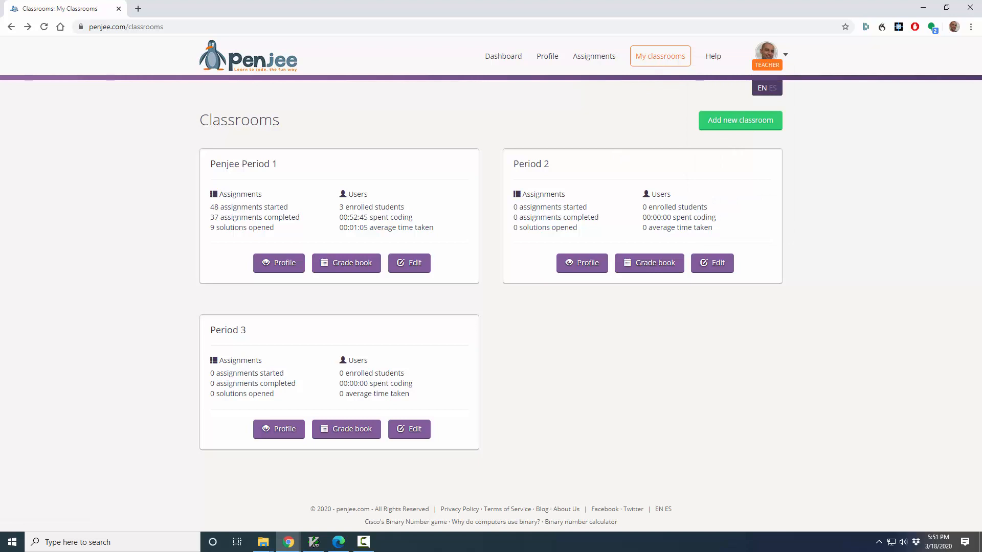
left_click_drag(325, 2, 39, 2)
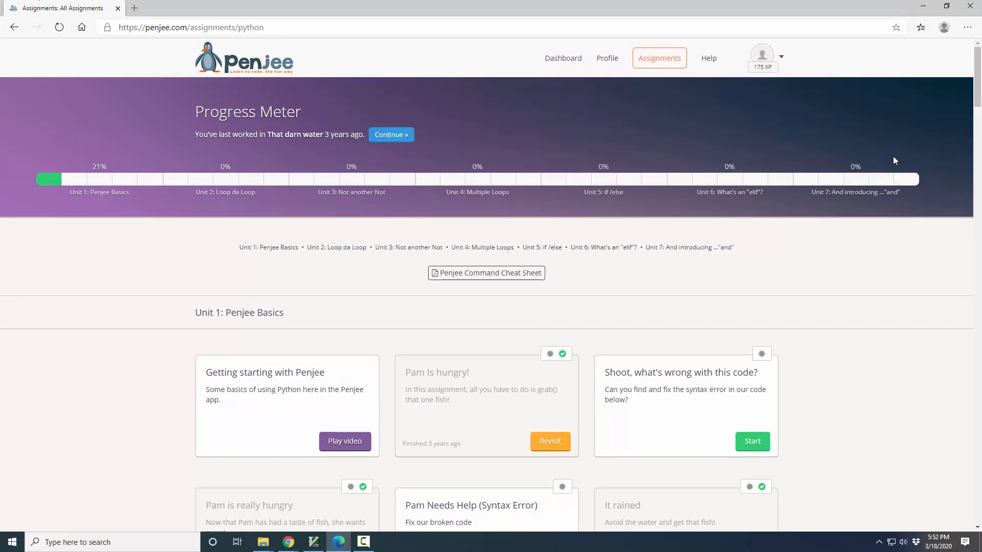
Step: In the student's Edge window, open My classrooms and view the account options for joining a classroom
left_click(780, 58)
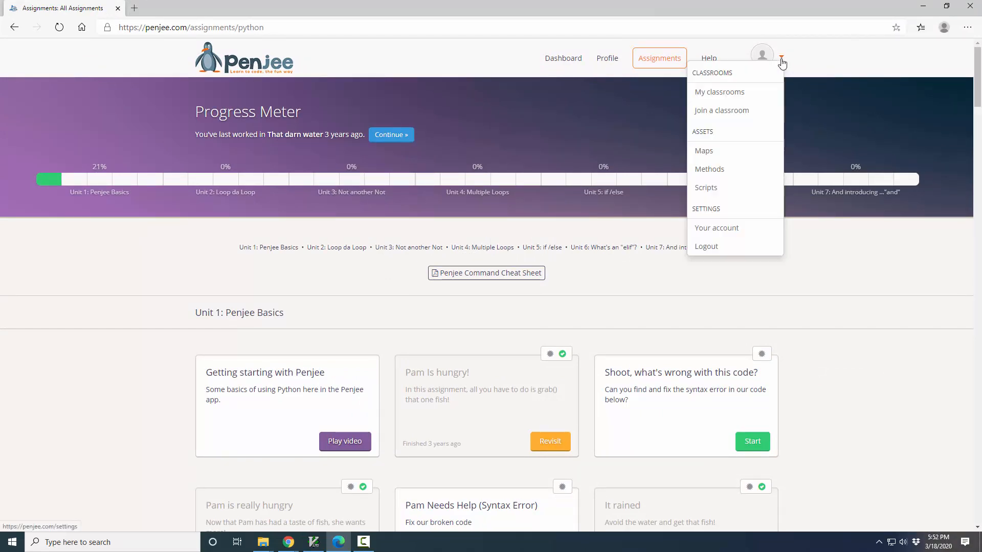
left_click(720, 95)
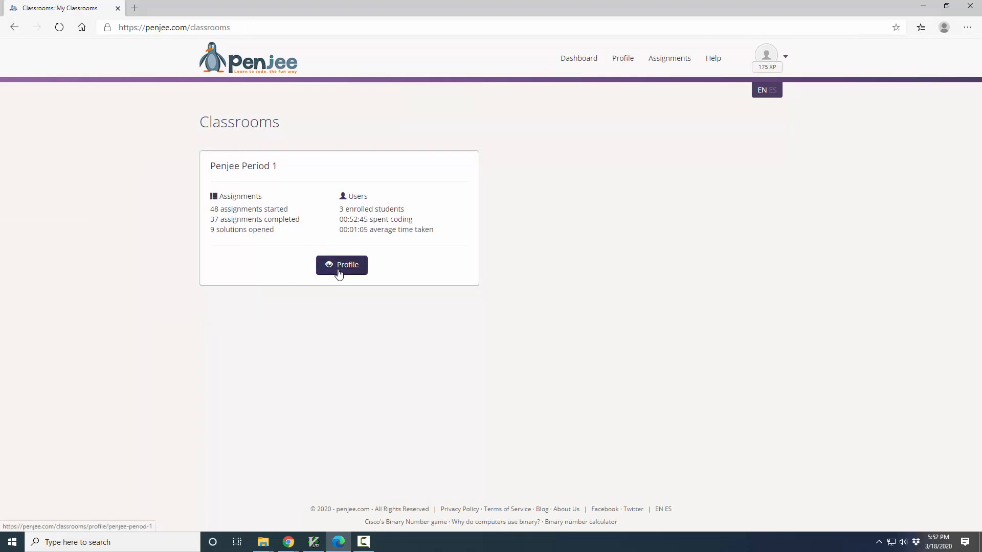
left_click(786, 57)
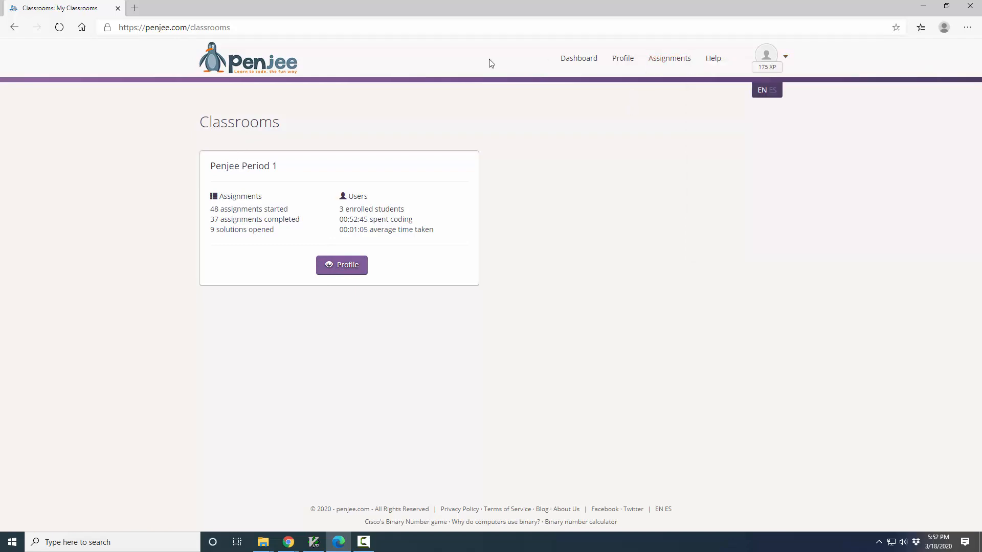
left_click(785, 59)
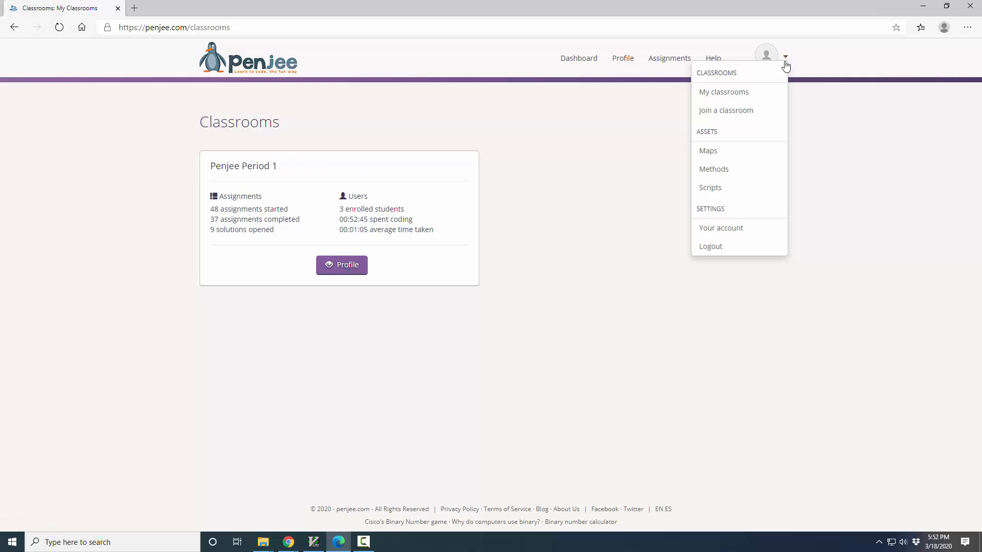
Step: Switch to the teacher's Chrome window and create a new classroom named Period 4, leaving the description and announcement empty
key("alt+Tab")
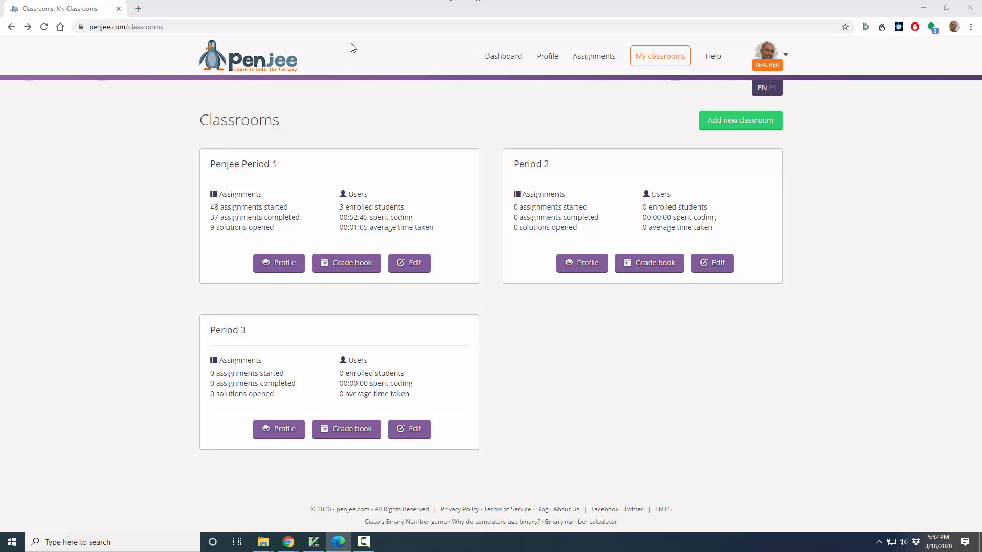
right_click(748, 132)
left_click(756, 134)
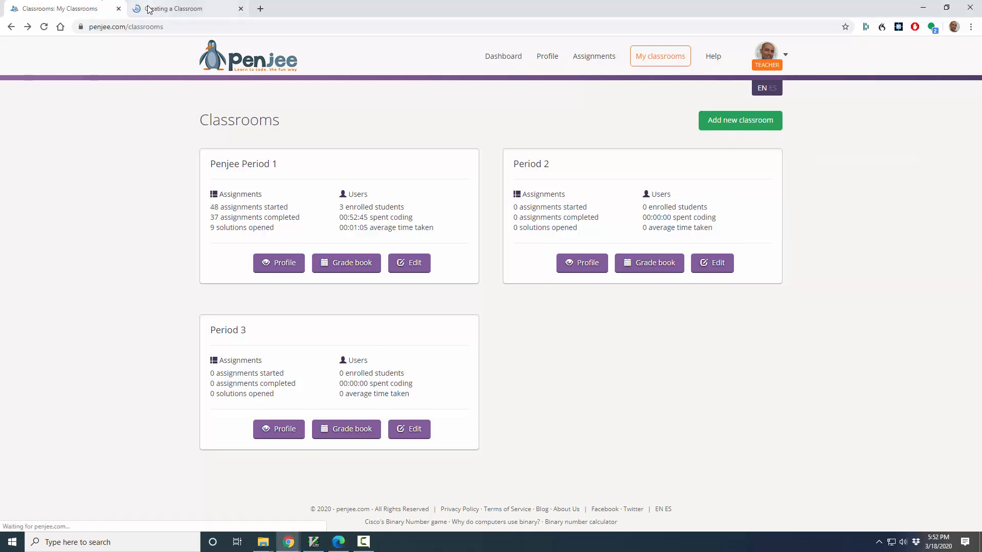
left_click(149, 9)
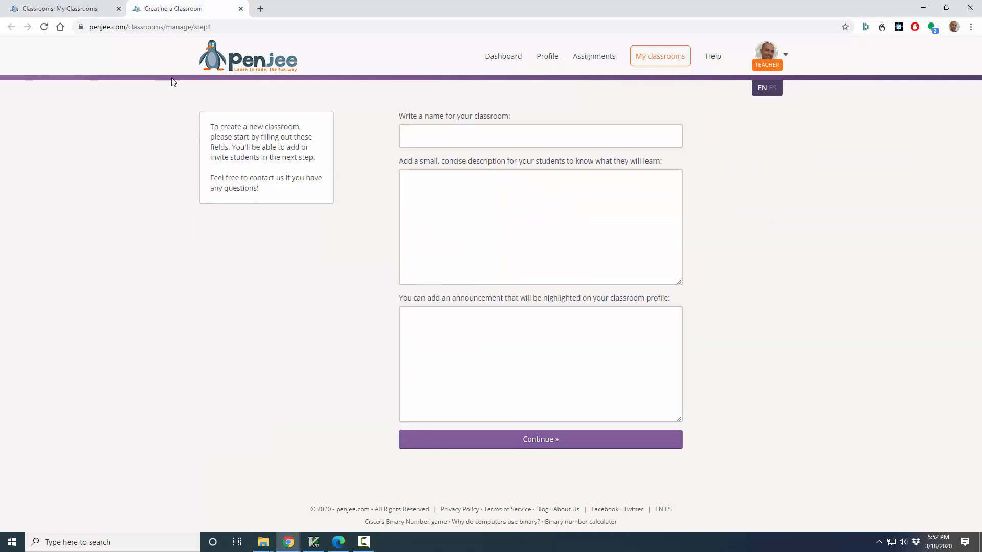
left_click(426, 137)
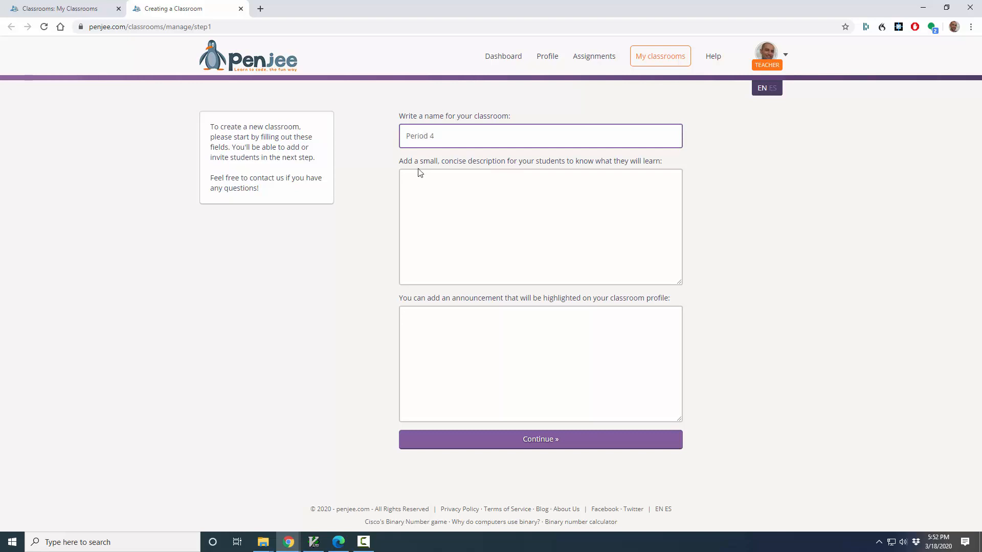
left_click_drag(423, 162, 578, 167)
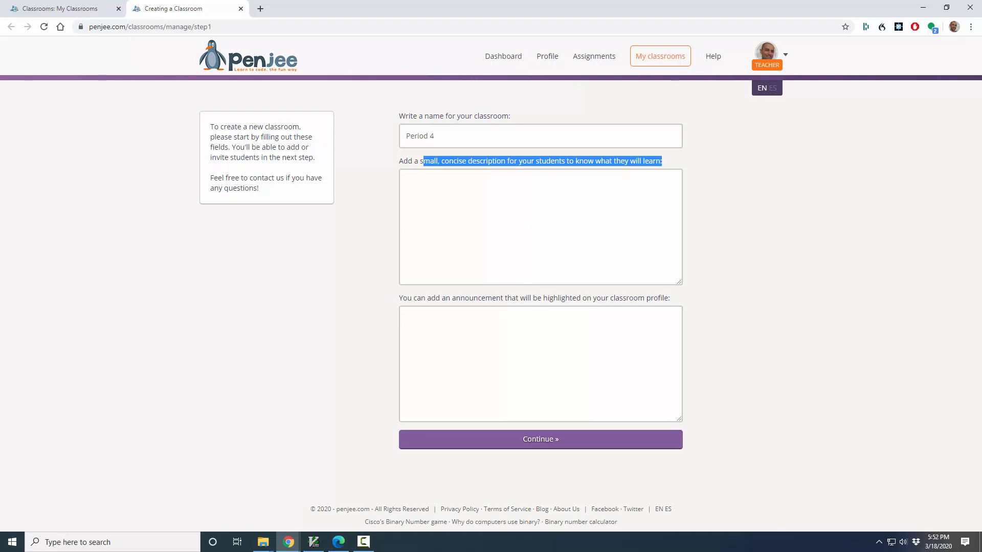
left_click(542, 441)
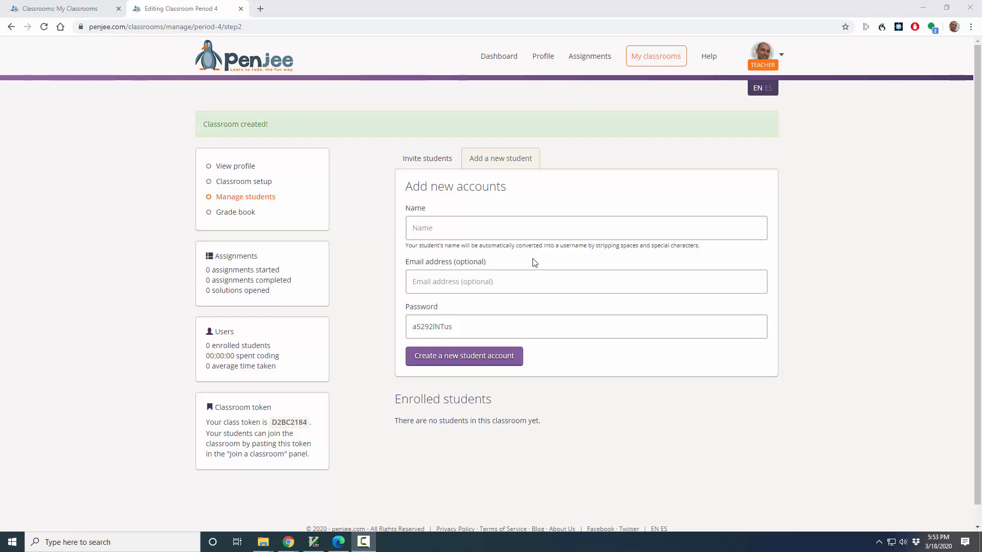
Step: Fill in the student's name and email address in the form for adding a new account to the Period 4 classroom
left_click(498, 226)
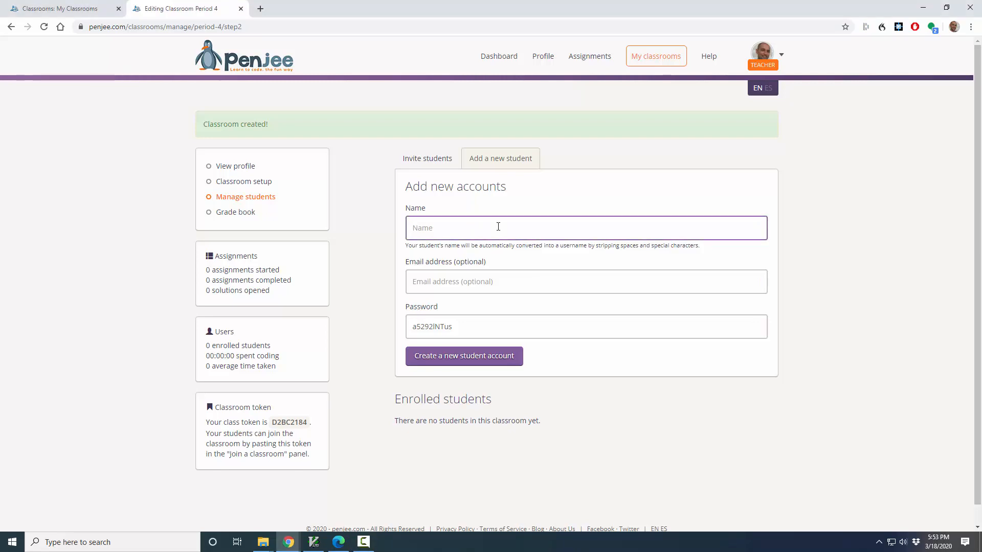
key("Tab")
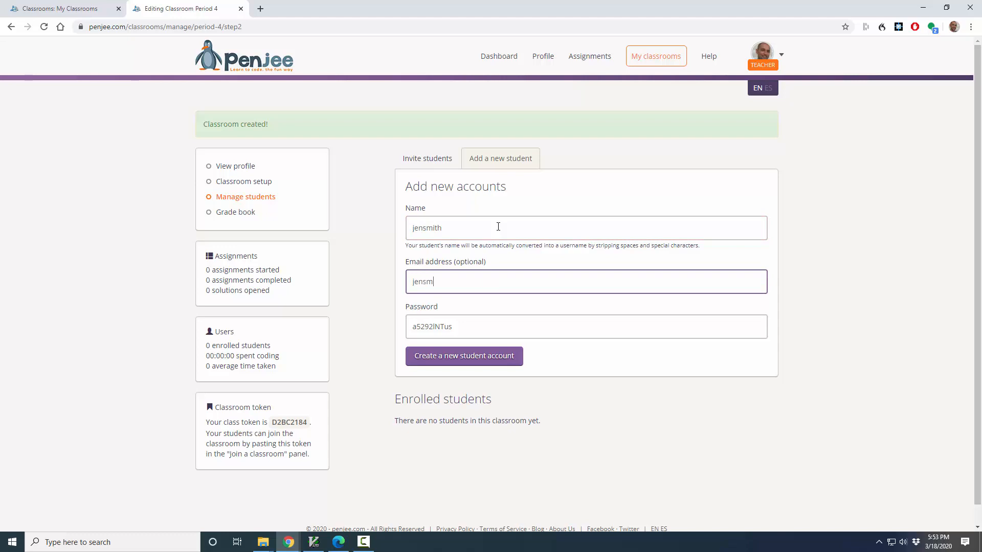
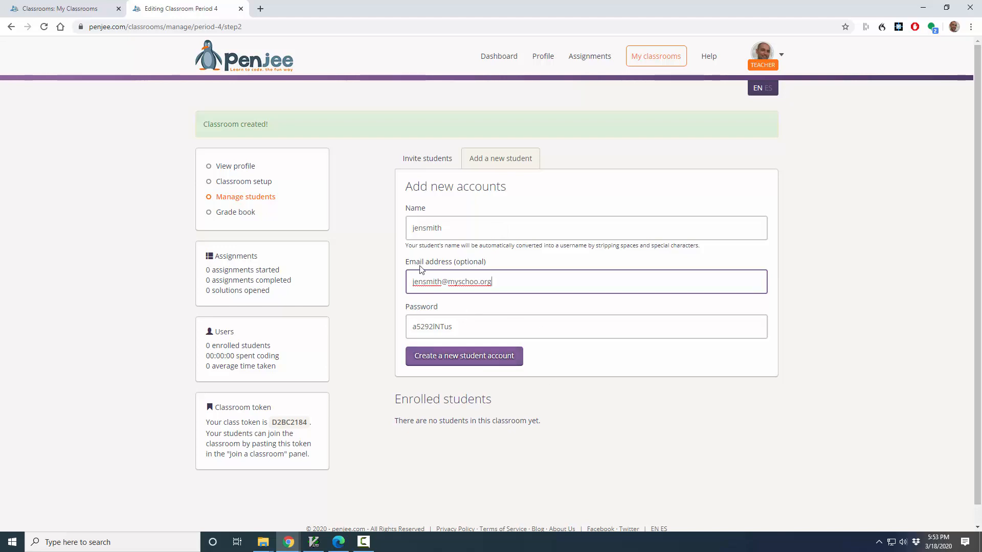
Step: Review the name, email and password entries of the new student account form
left_click_drag(449, 232, 407, 222)
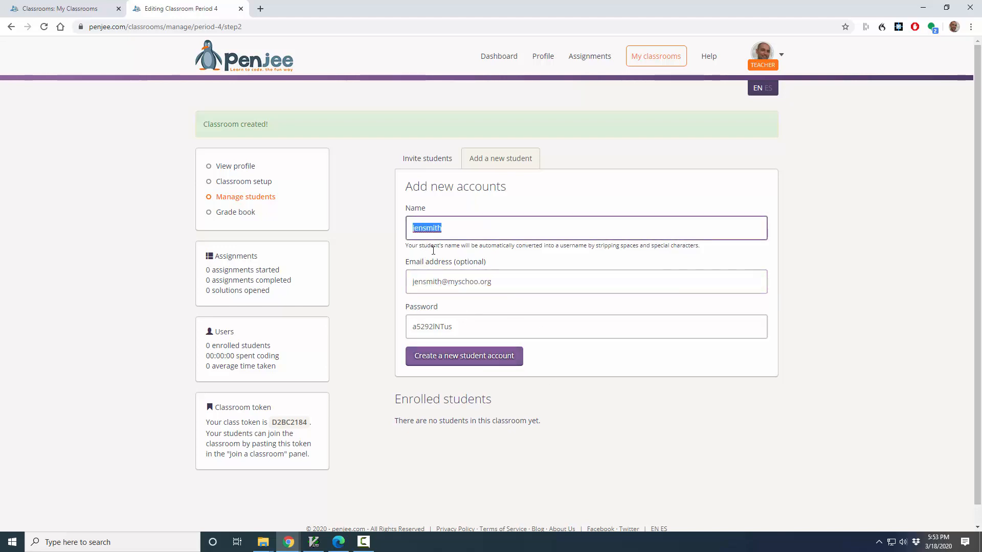
left_click_drag(507, 281, 382, 280)
left_click(467, 323)
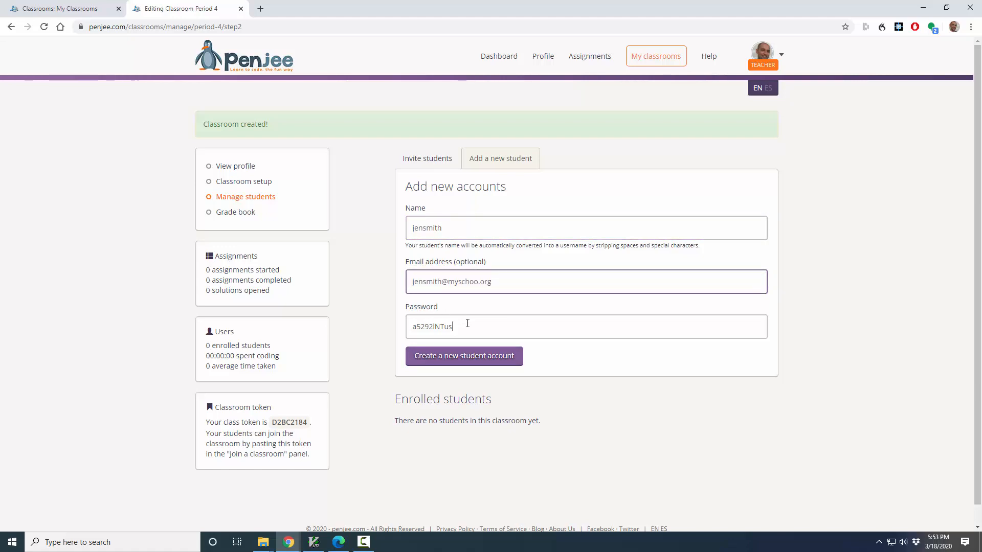
left_click_drag(467, 323, 406, 327)
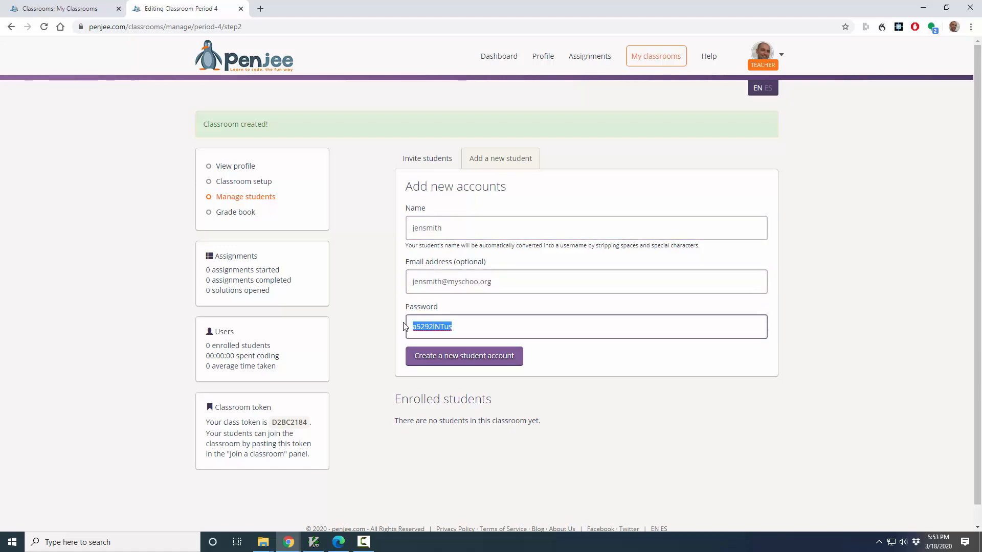
left_click(545, 513)
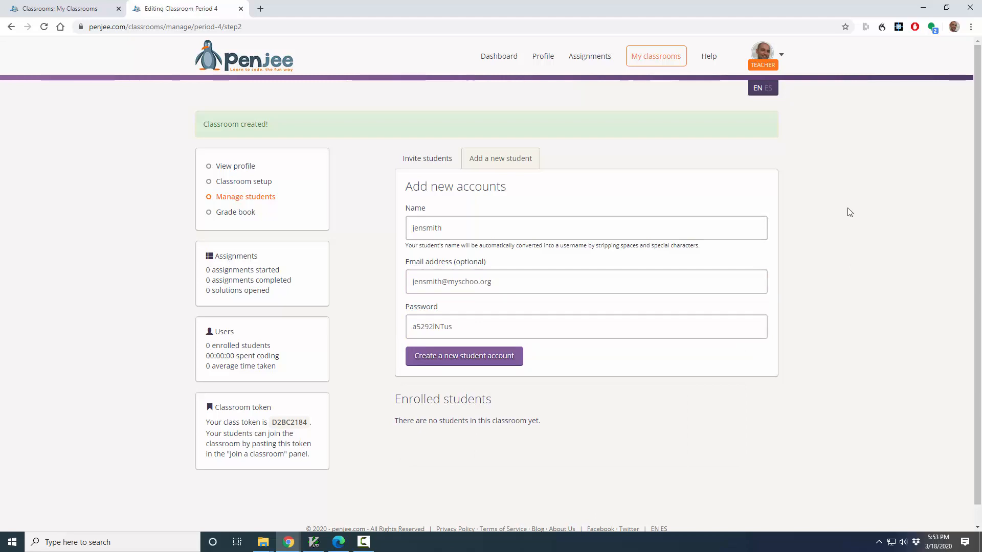
Step: Show the ways to invite students to the classroom, highlighting the join link and the classroom token
left_click(431, 161)
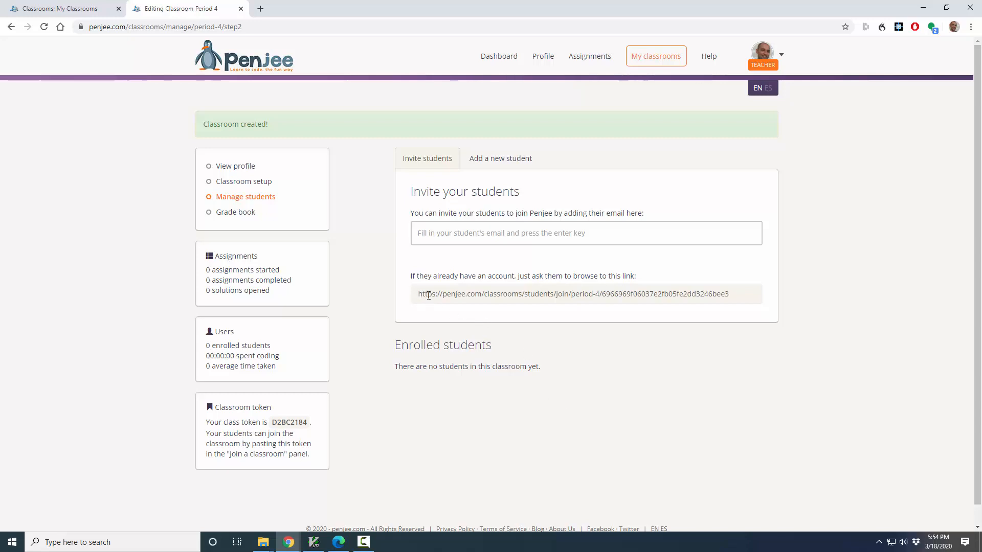
left_click_drag(419, 295, 741, 313)
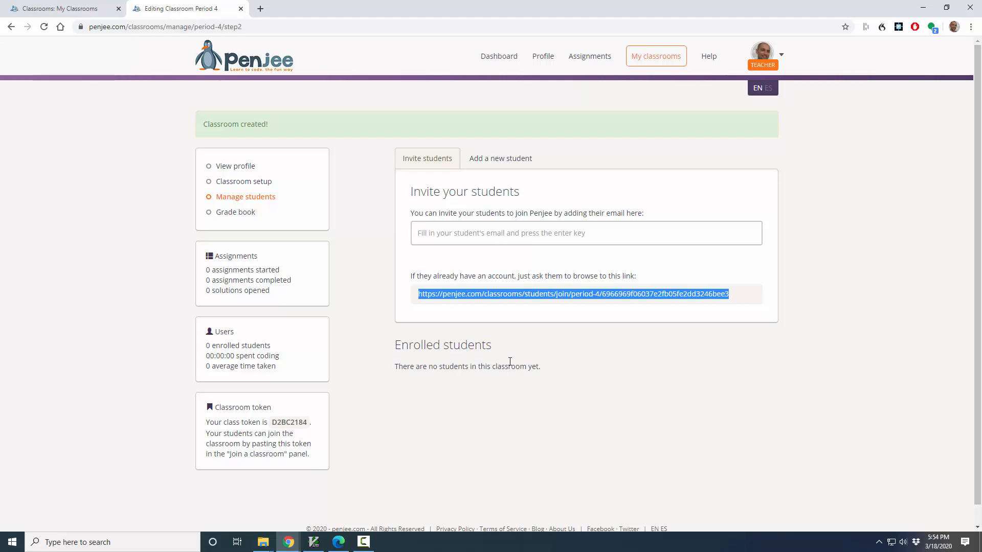
double_click(296, 422)
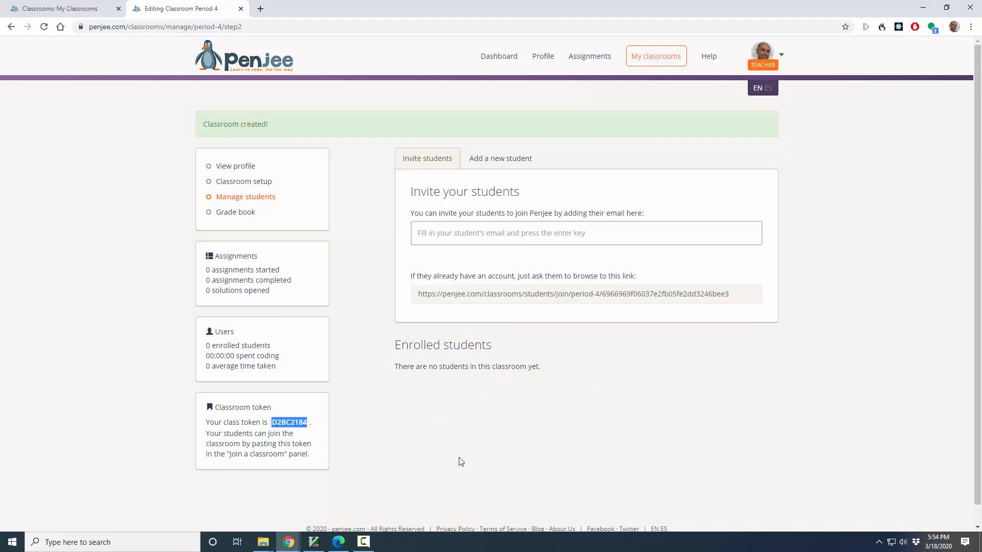
left_click(332, 446)
double_click(287, 423)
left_click_drag(207, 401, 271, 422)
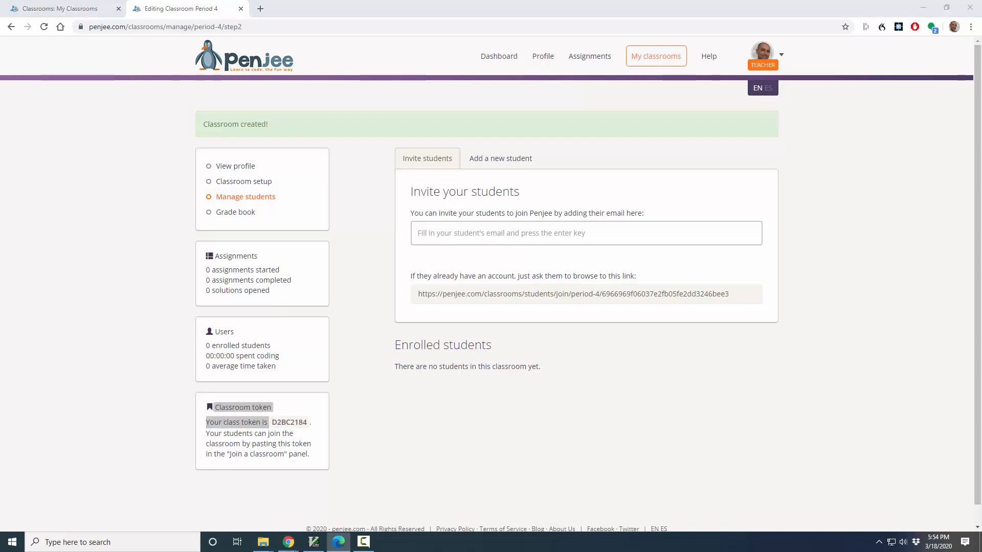
Step: Switch to the student's Edge window to locate the "Join a classroom" option, and return to the teacher's Chrome window
left_click(338, 542)
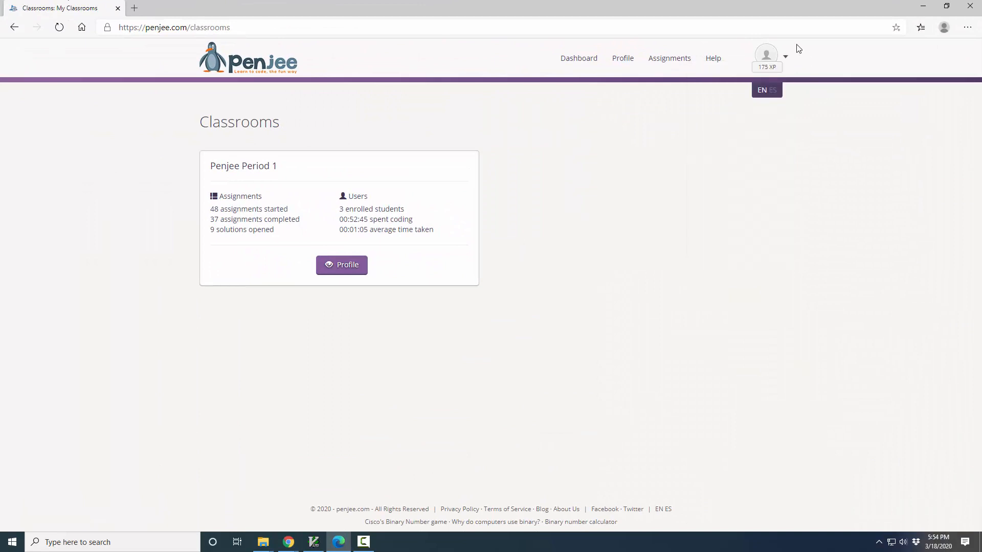
mouse_move(786, 58)
left_click(741, 118)
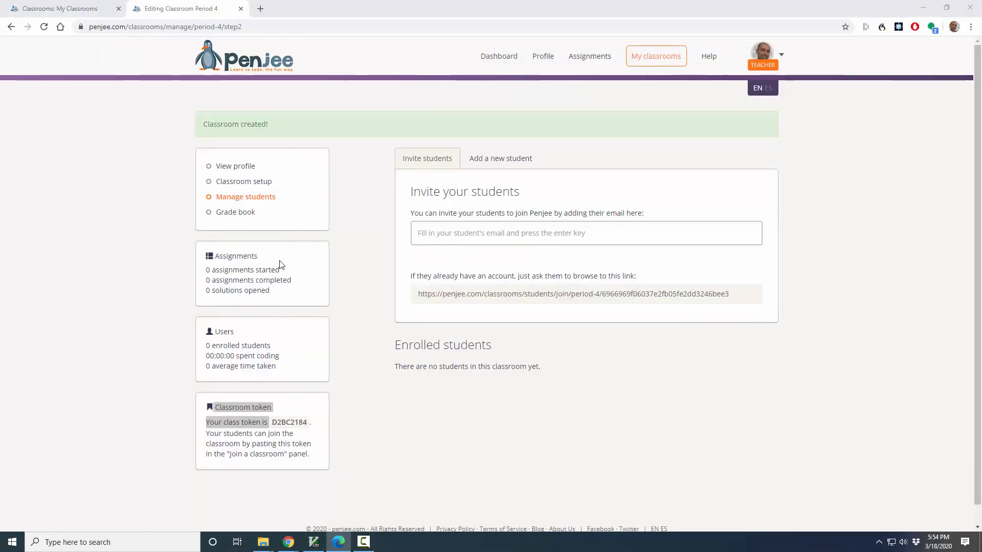
left_click(484, 456)
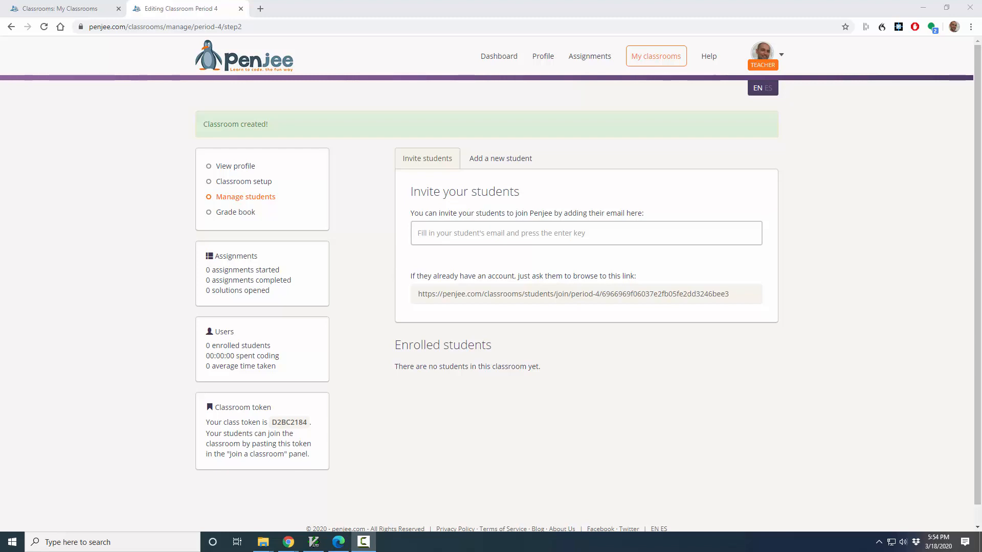
Step: Go back to My classrooms, check the enrolled students of Penjee Period 1 and open that classroom's grade book
left_click(654, 67)
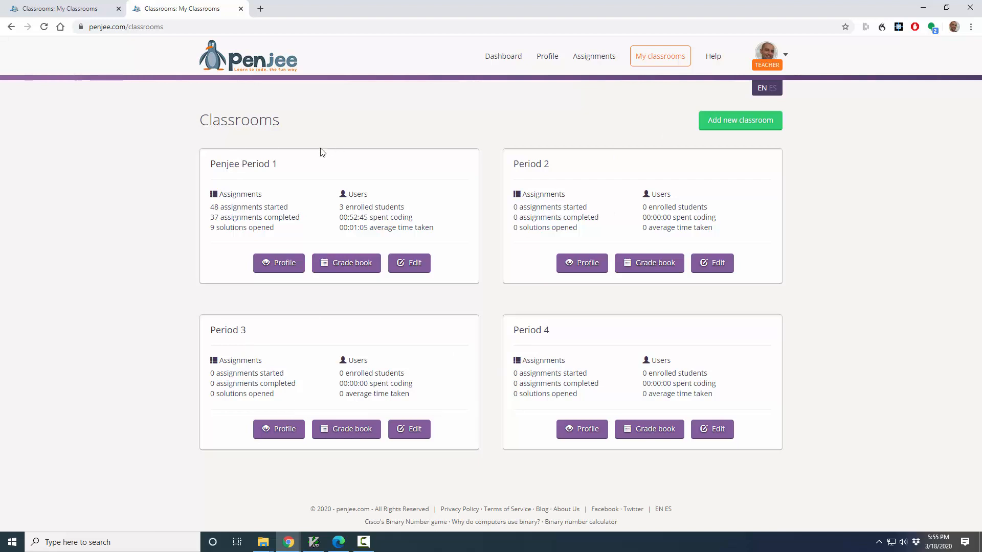
left_click_drag(403, 205, 340, 205)
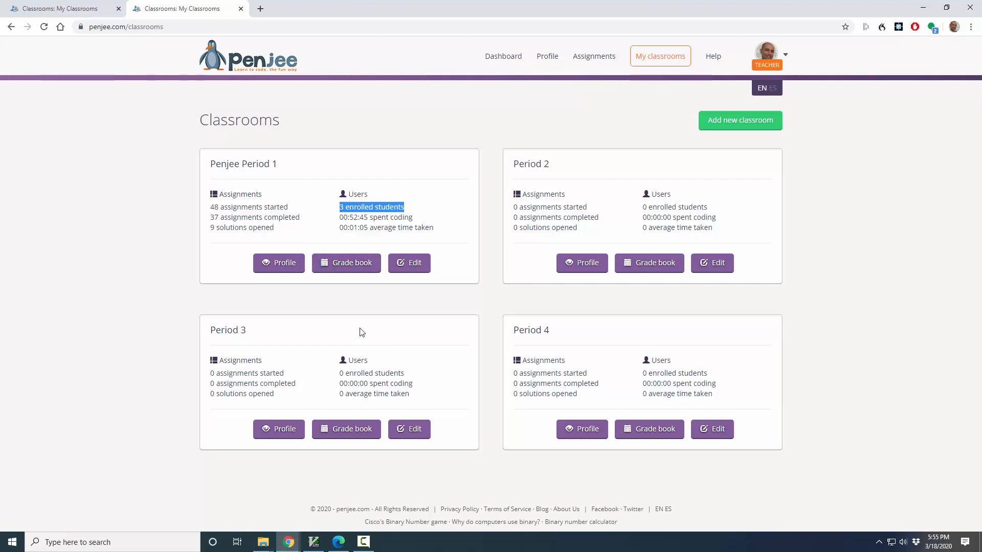
left_click(356, 265)
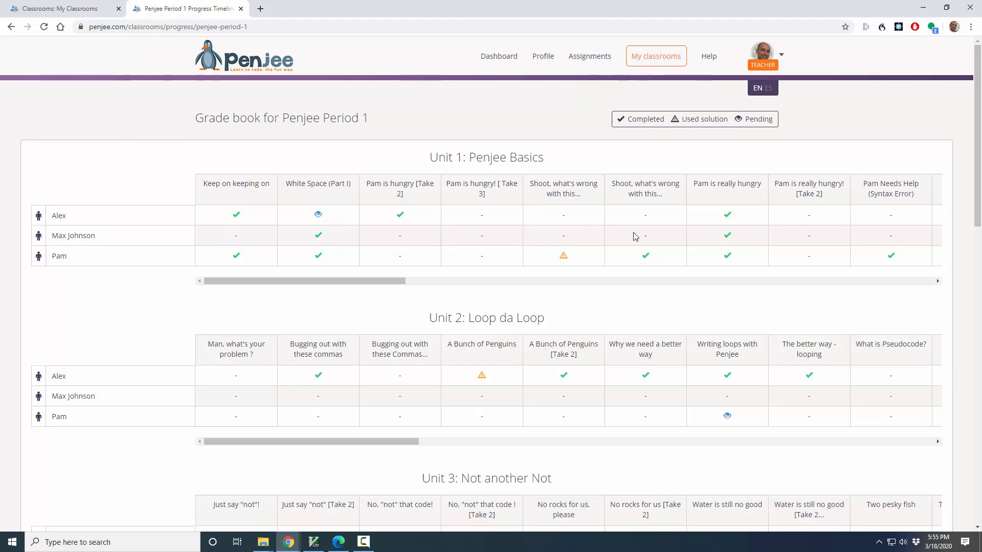
Step: Look through the Penjee Period 1 grade book, from Unit 1 to the later units and back to the beginning
scroll(235, 300, "down", 9)
scroll(235, 300, "down", 7)
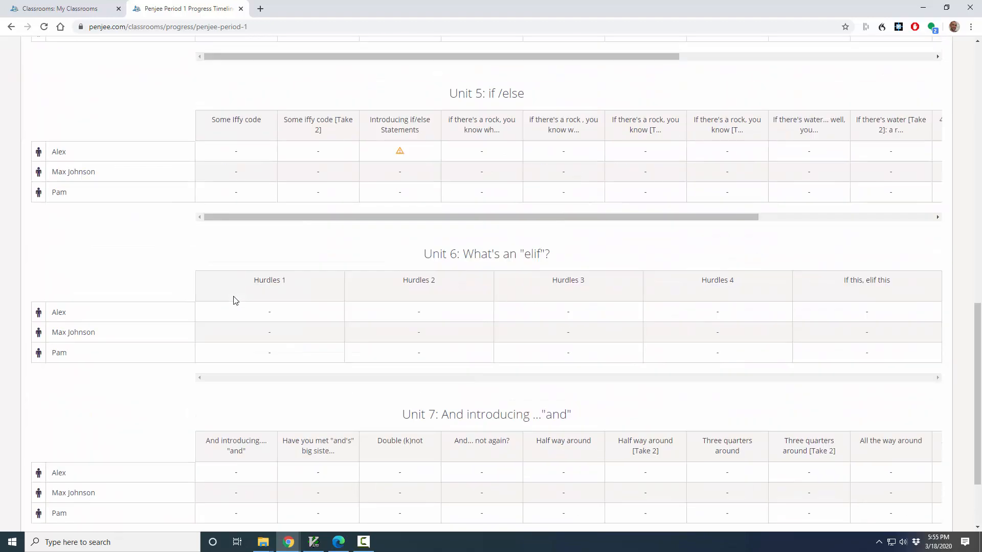
scroll(235, 300, "up", 16)
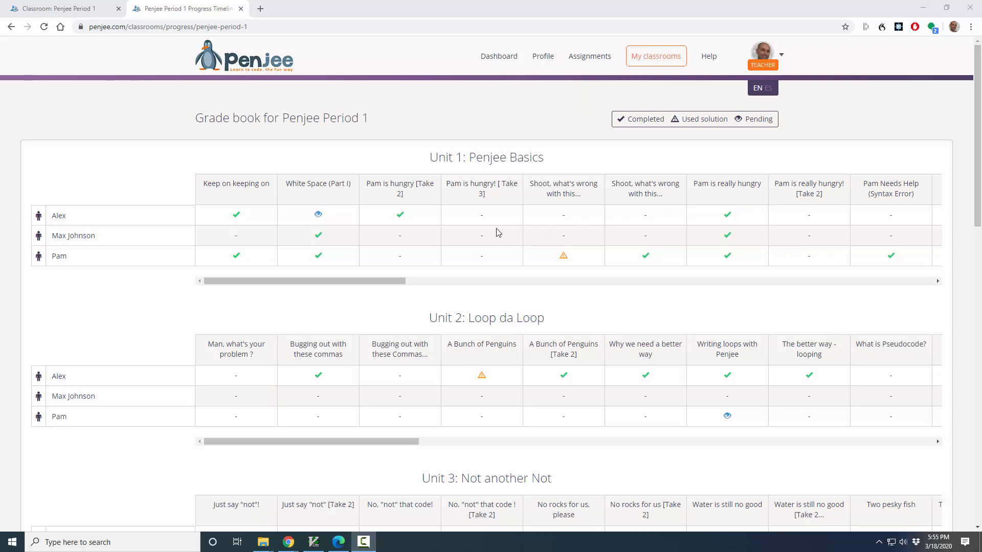
Step: Return to the classrooms list and open the Penjee Period 1 profile, highlighting the Latest activity heading and the classroom token
left_click(11, 27)
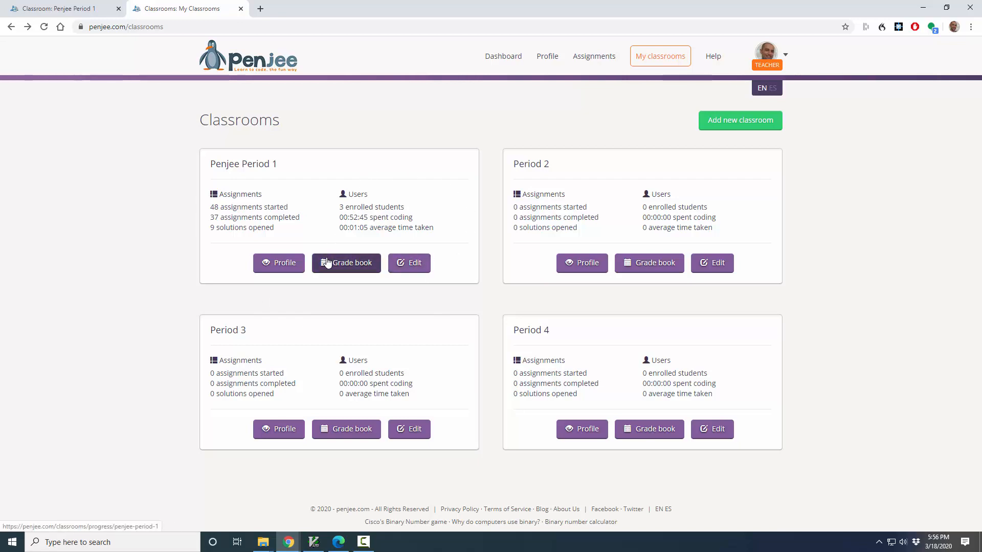
left_click(289, 265)
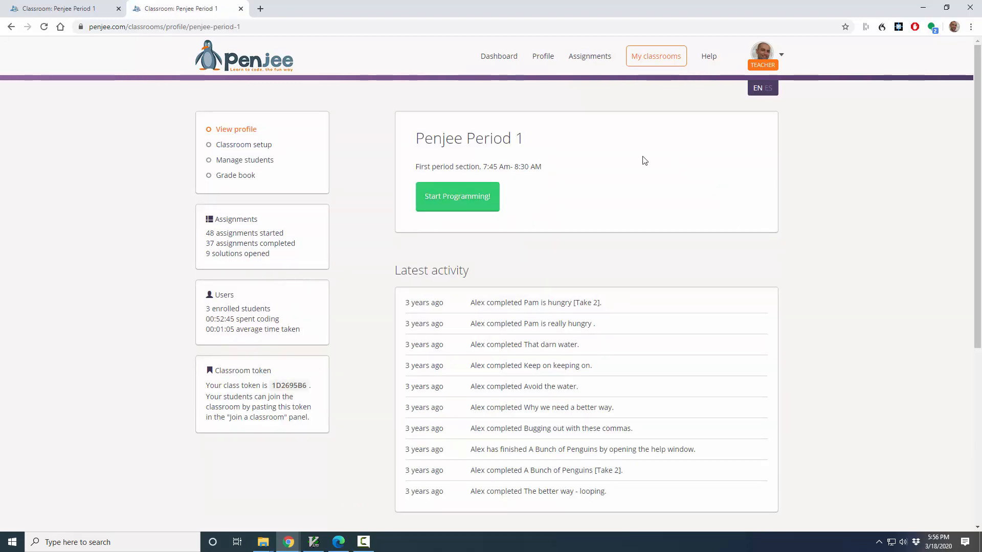
triple_click(406, 272)
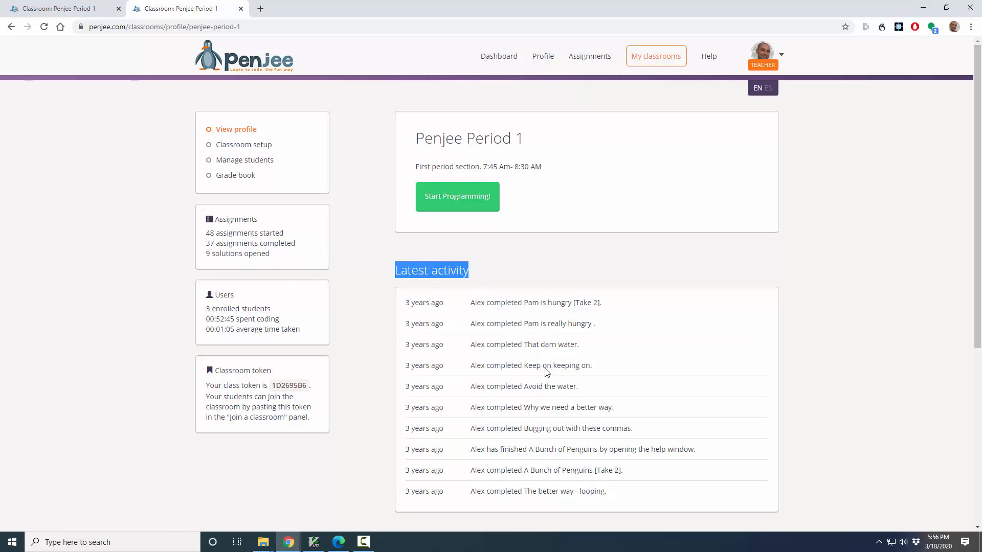
double_click(275, 388)
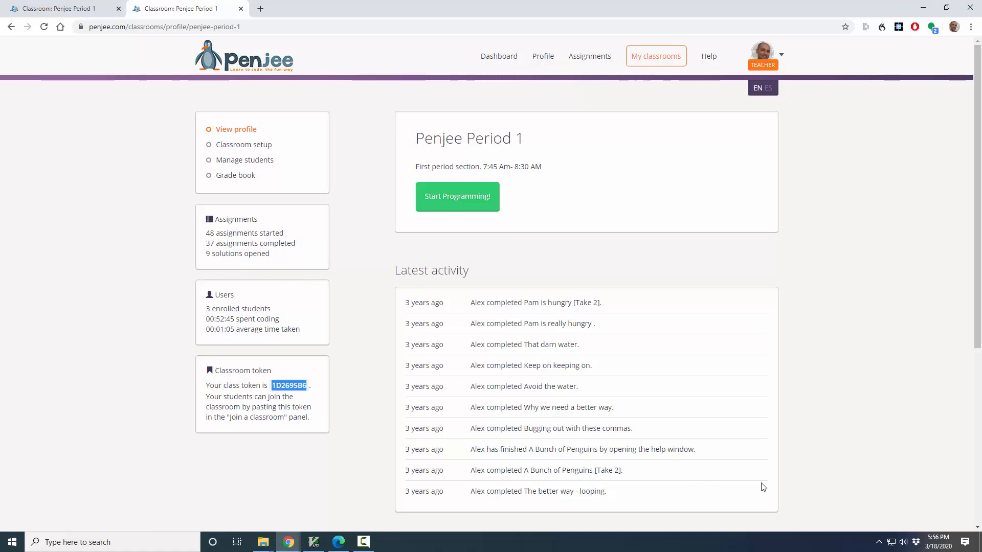
Step: Leave the classroom profile for the classrooms list and reopen the grade book of Penjee Period 1
left_click(11, 28)
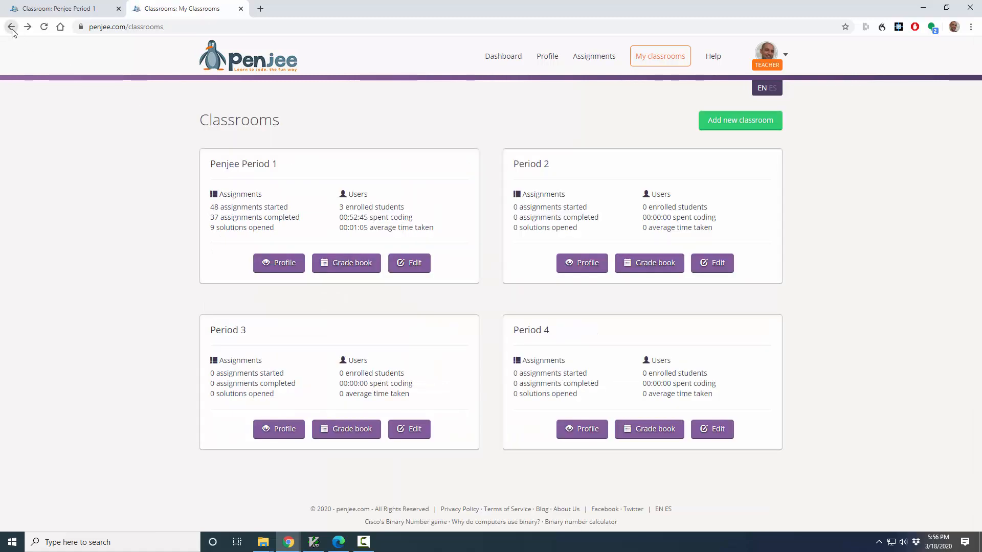
left_click(361, 267)
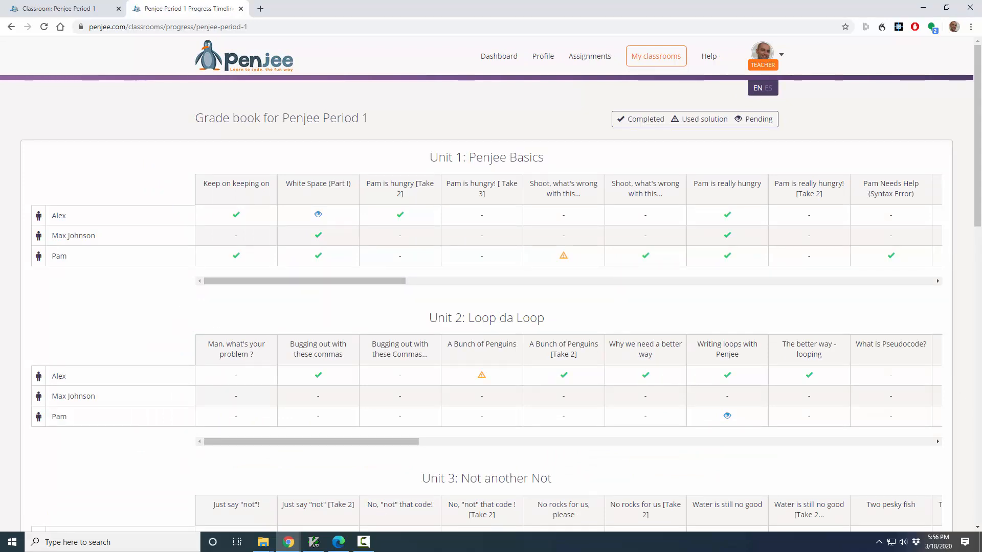
key("F10")
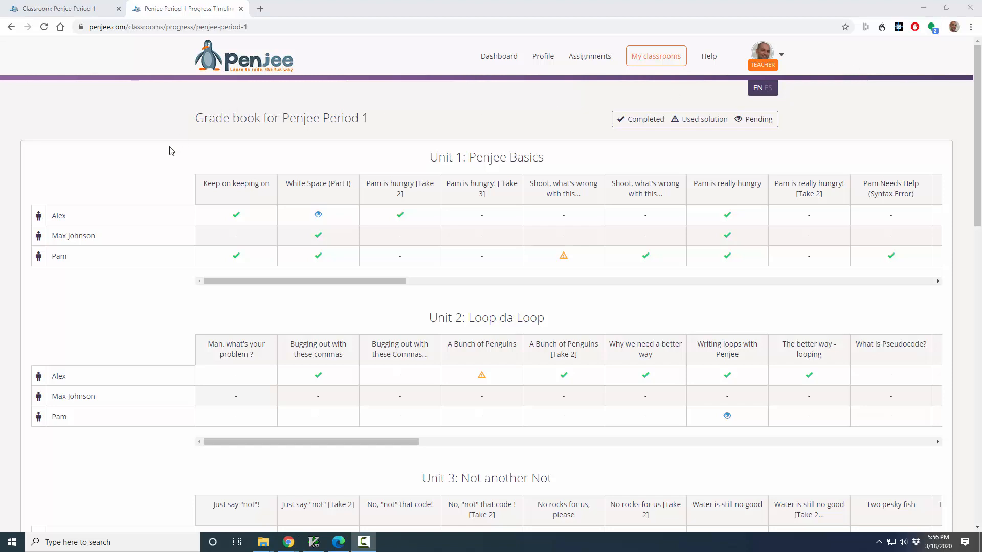